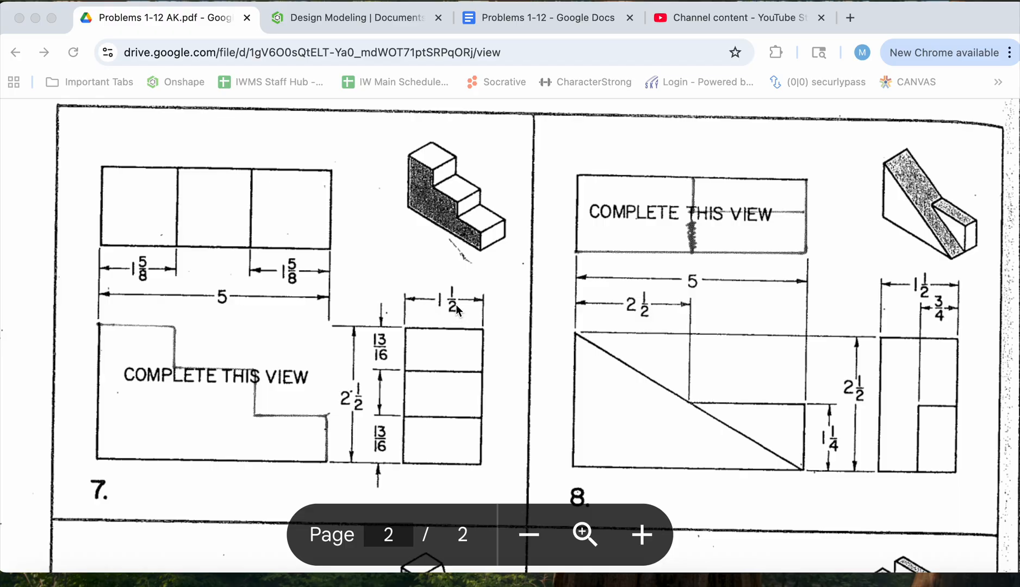
- Switch to Onshape and create a new document named "Problem 7" in Design Modeling
click(366, 18)
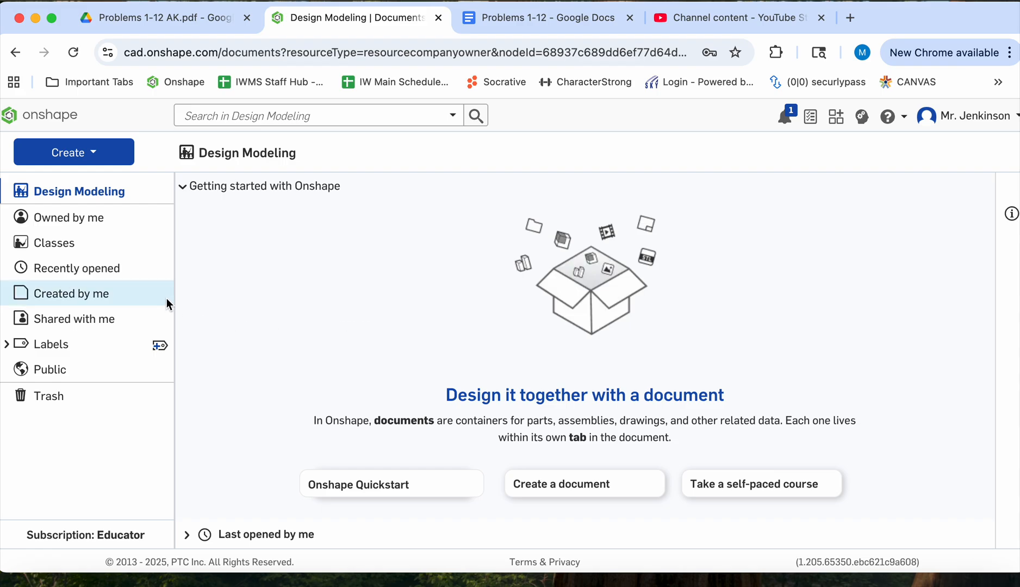
click(92, 153)
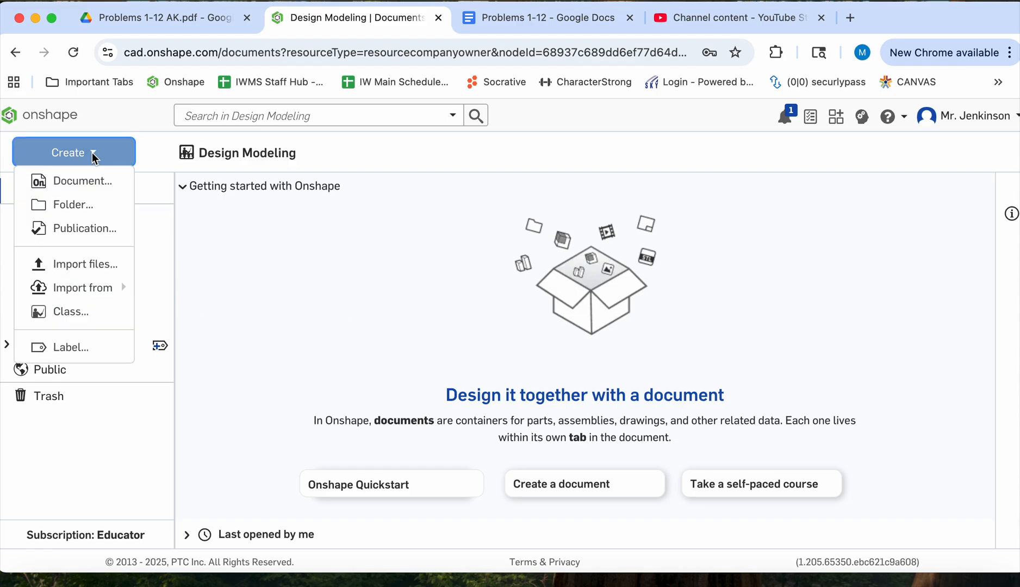
click(81, 179)
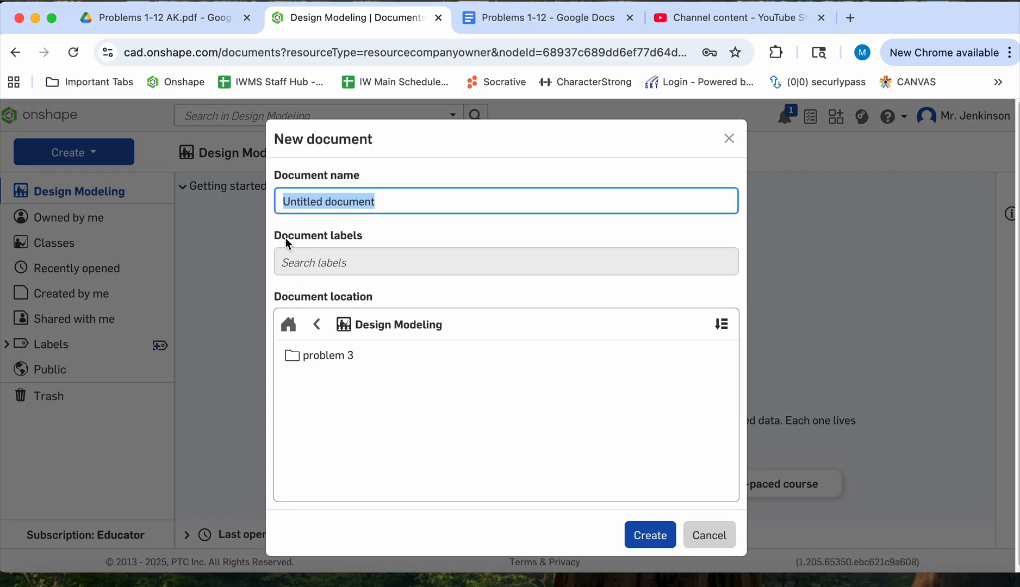
text(Probl)
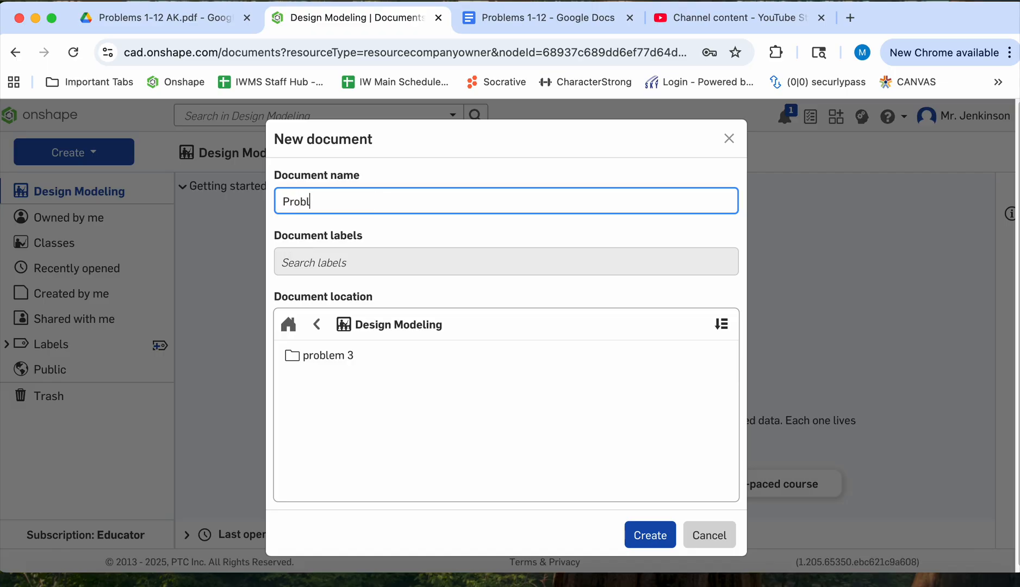
text(em 7)
click(653, 537)
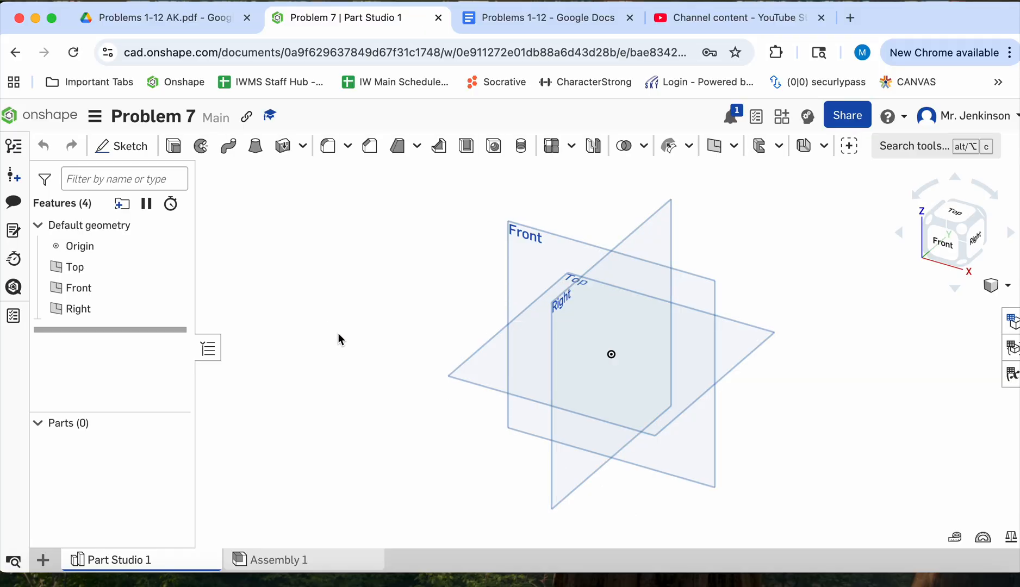
- Start a sketch on the Front plane and view it straight on from the front
click(125, 147)
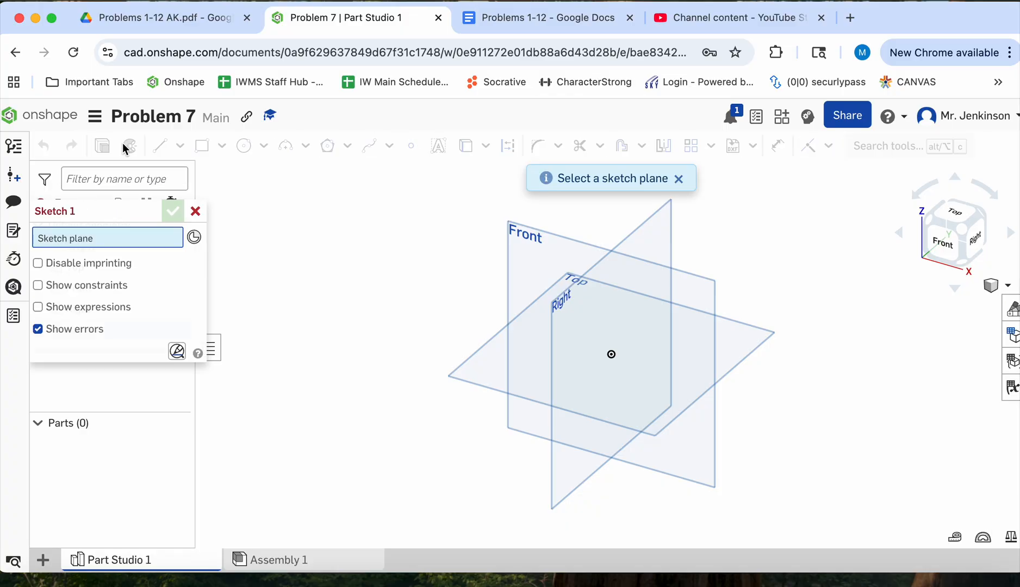
click(525, 242)
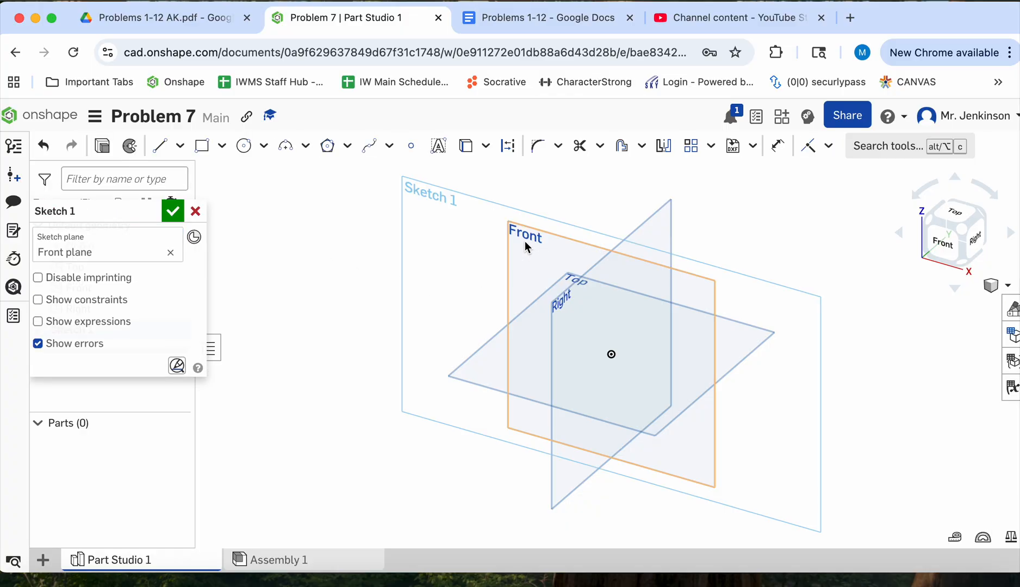
click(942, 242)
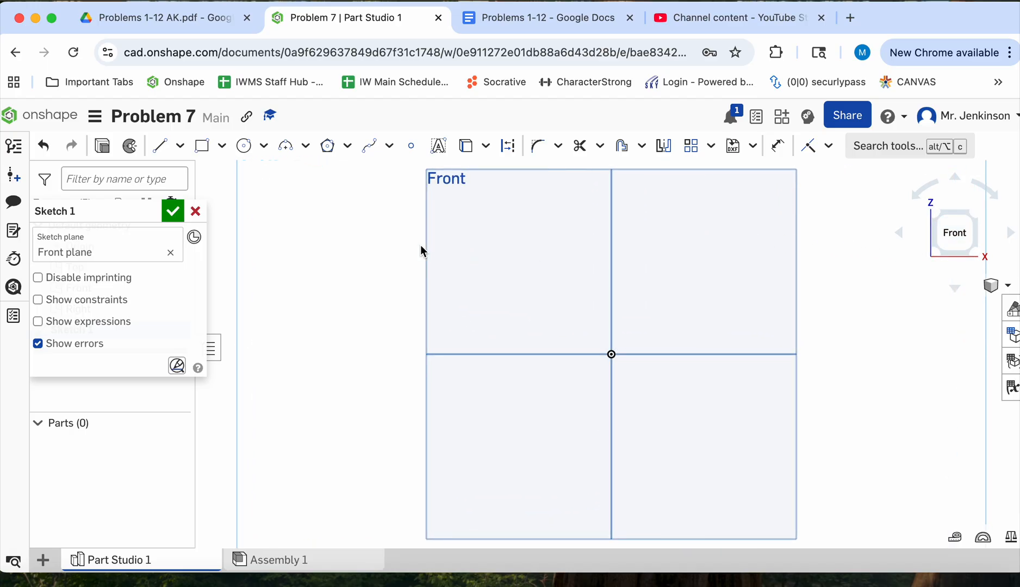
- Sketch a corner rectangle 5 in wide and 2.5 in high across the vertical axis of the Front plane
click(202, 146)
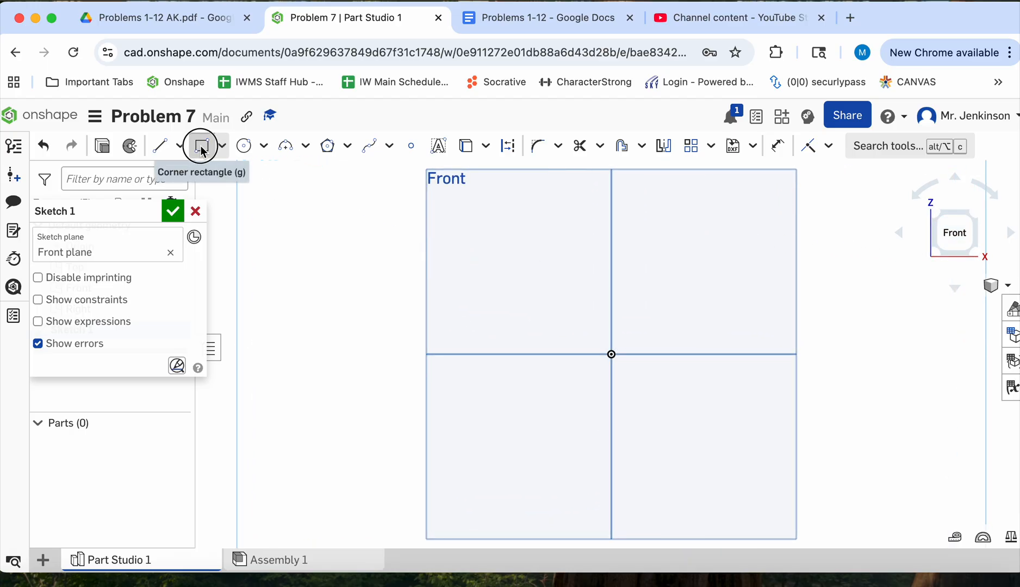
click(461, 210)
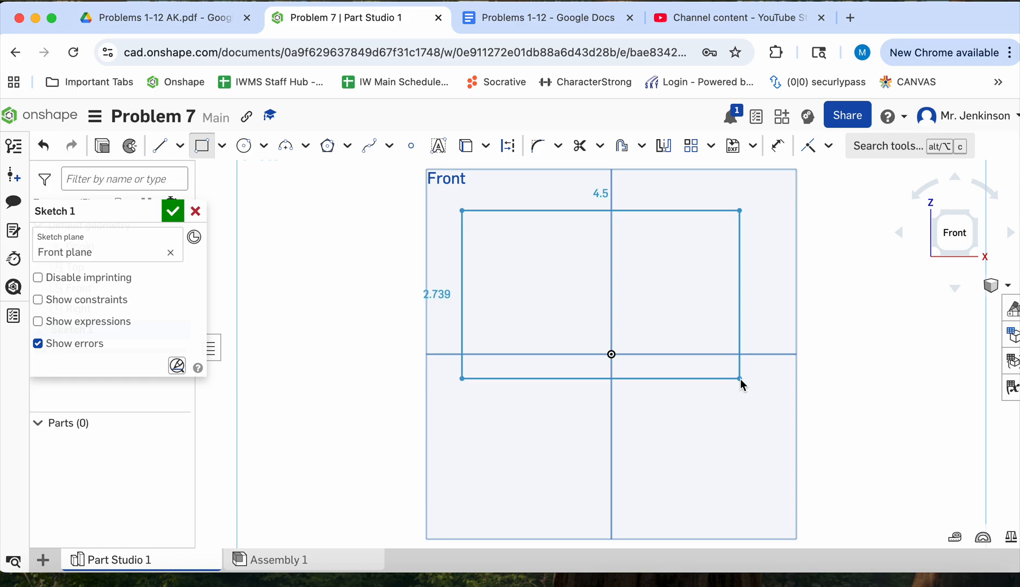
click(740, 379)
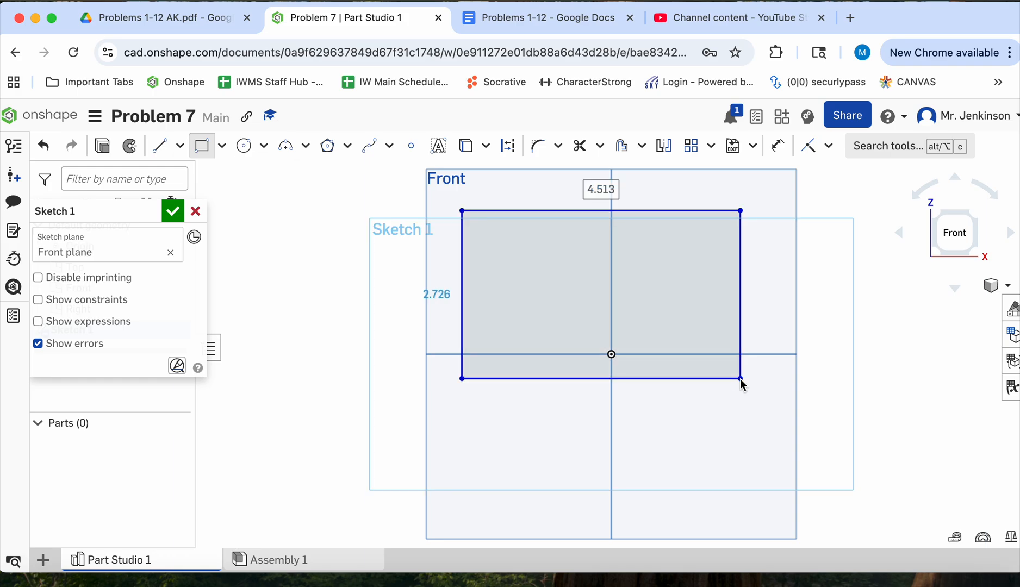
text(5)
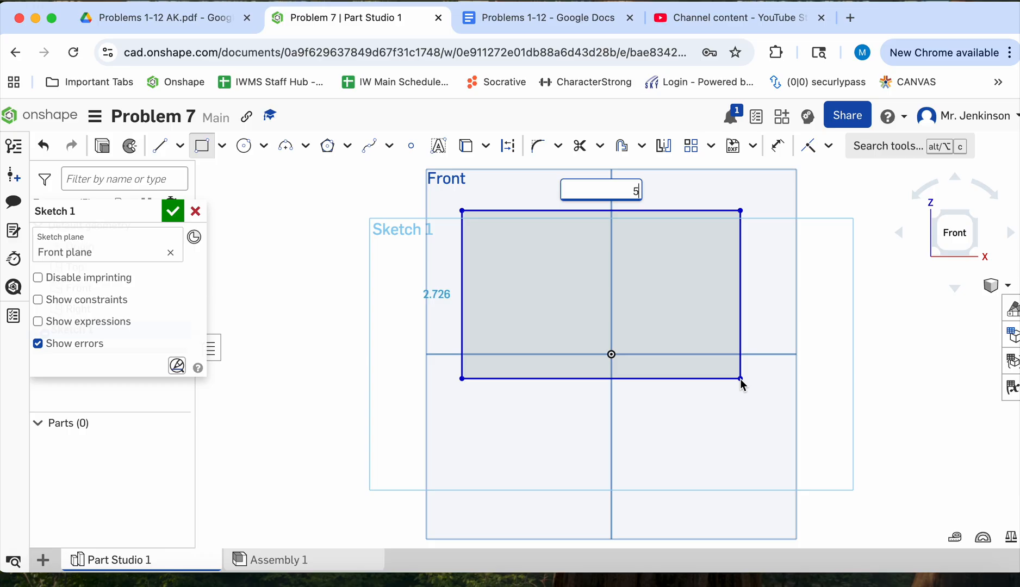
key(Tab)
text(2.5)
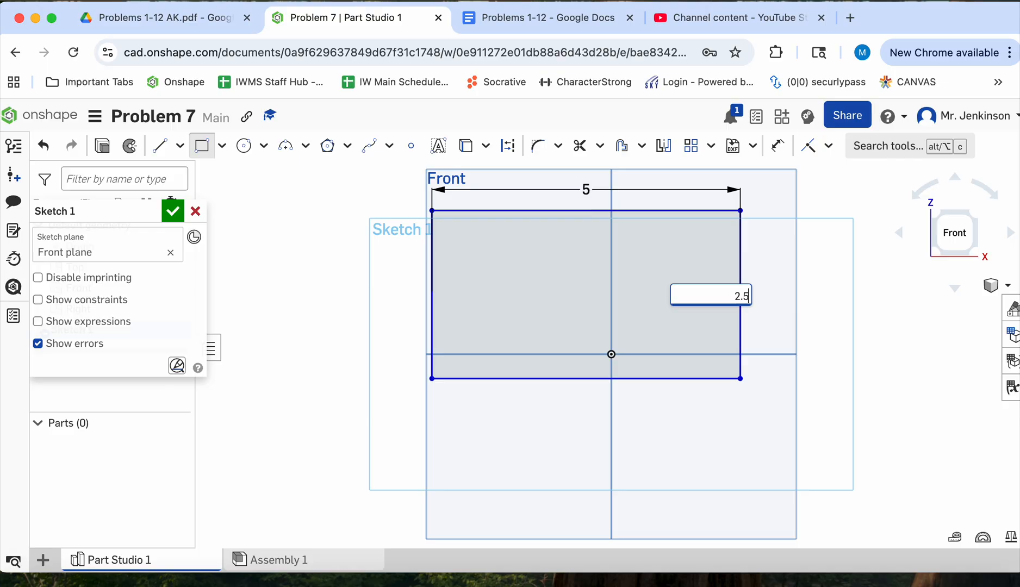
key(Return)
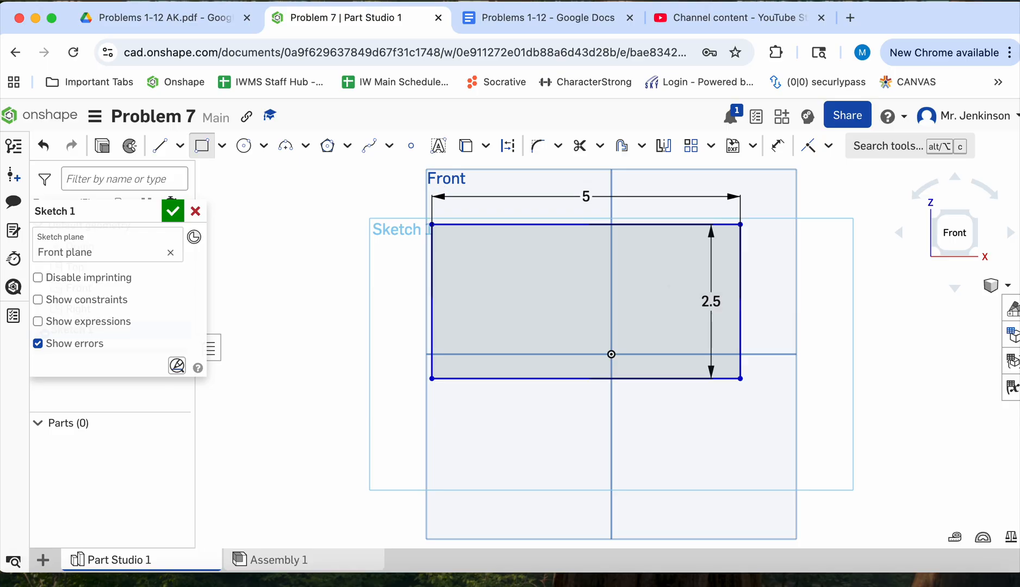
- Draw a vertical line 13/16 in long down from the rectangle's top edge for the upper stair riser
click(160, 147)
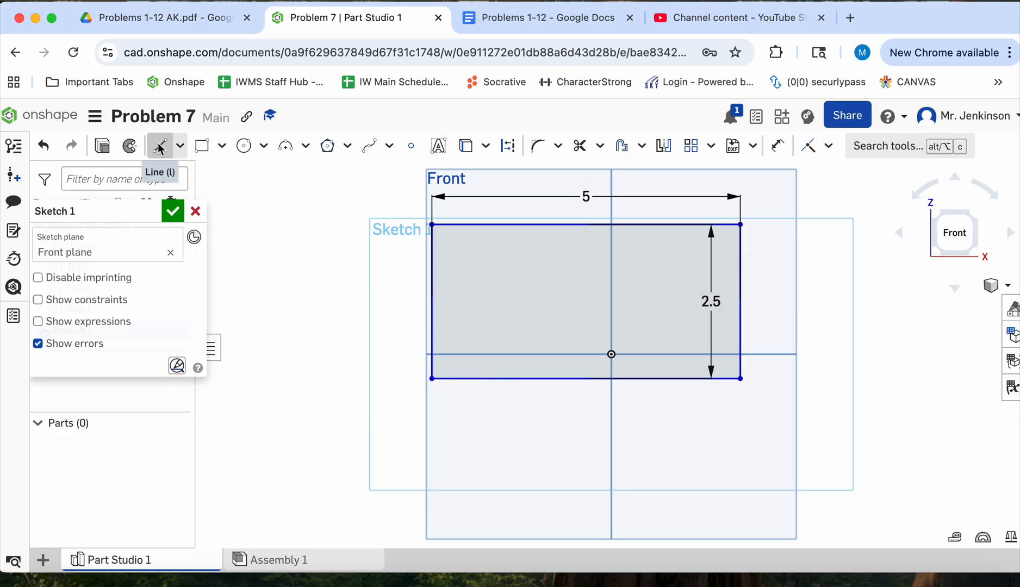
click(517, 225)
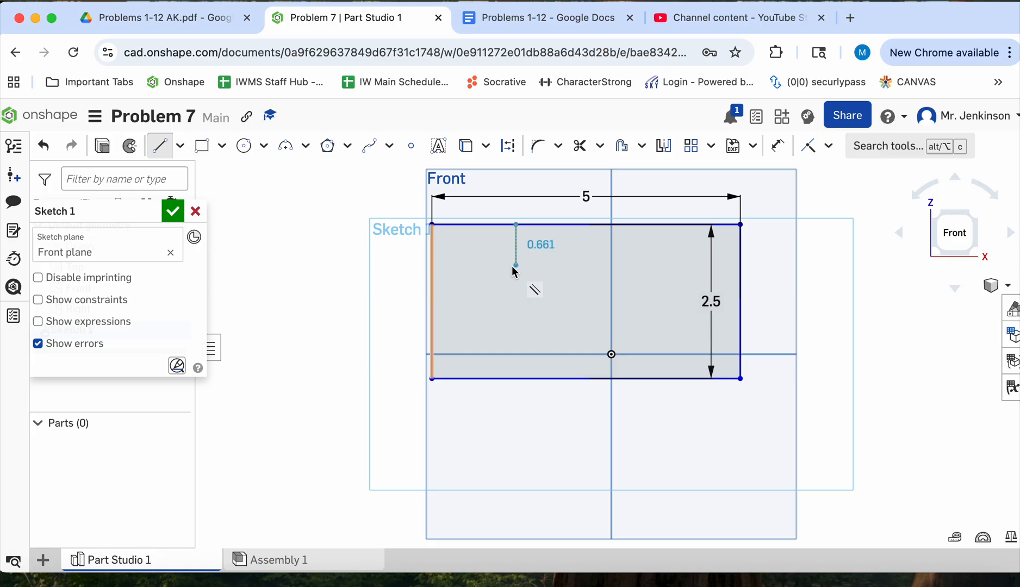
click(515, 265)
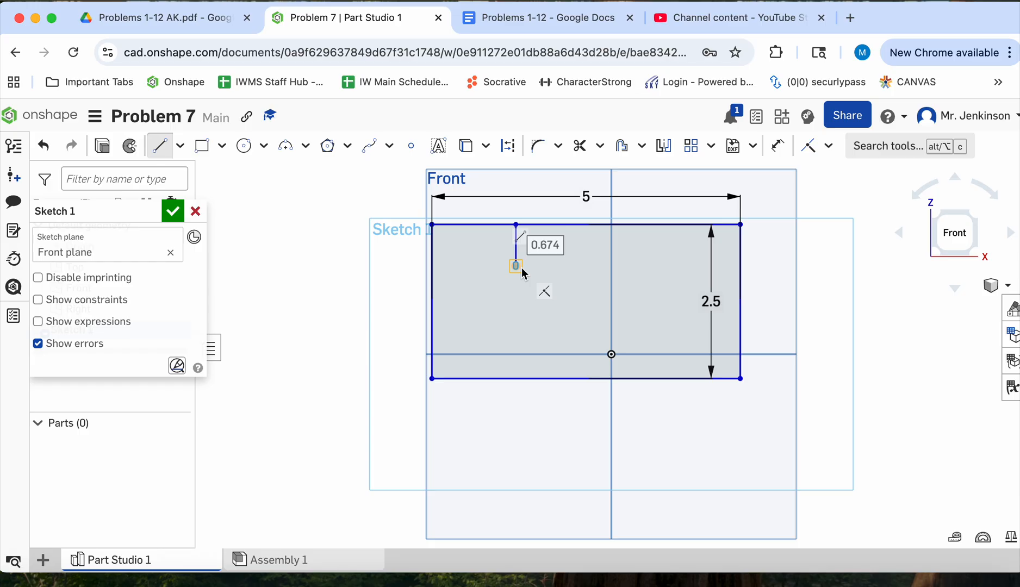
click(521, 268)
text(13)
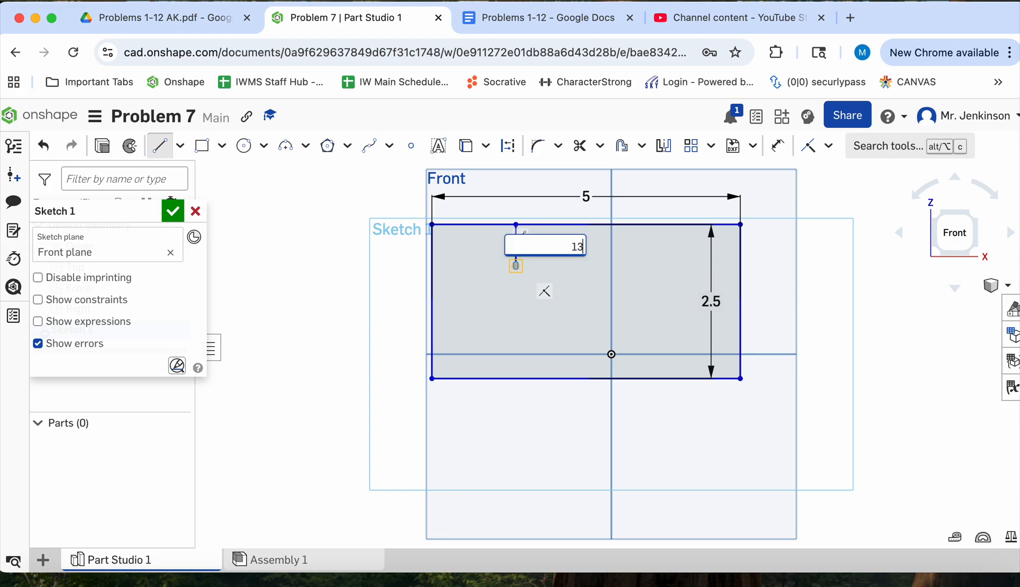
text(/16)
key(Return)
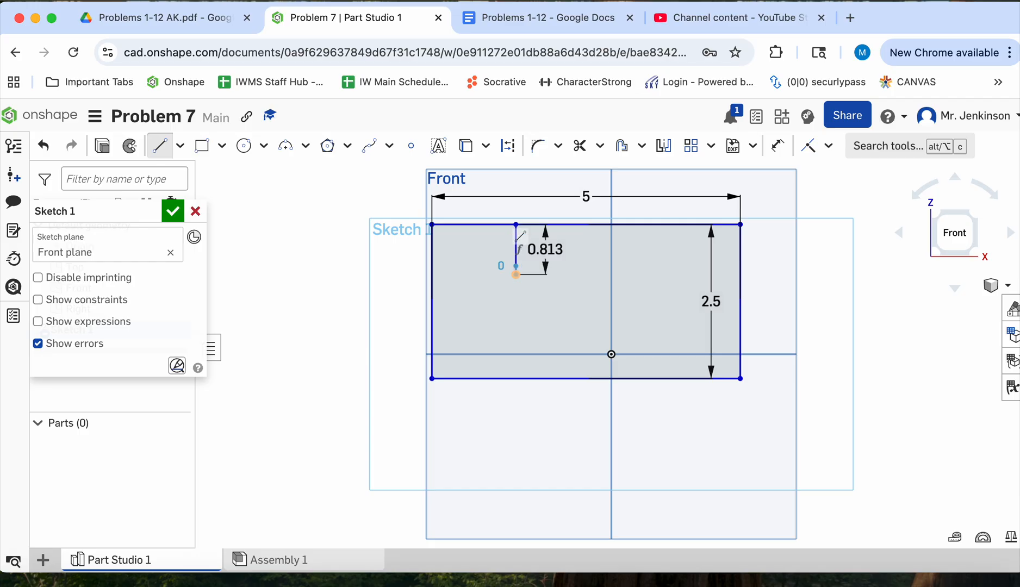
- Continue the stair profile with a tread about 1.36 in, a riser about 0.8 in and a bottom tread ending on the rectangle's right edge
click(515, 275)
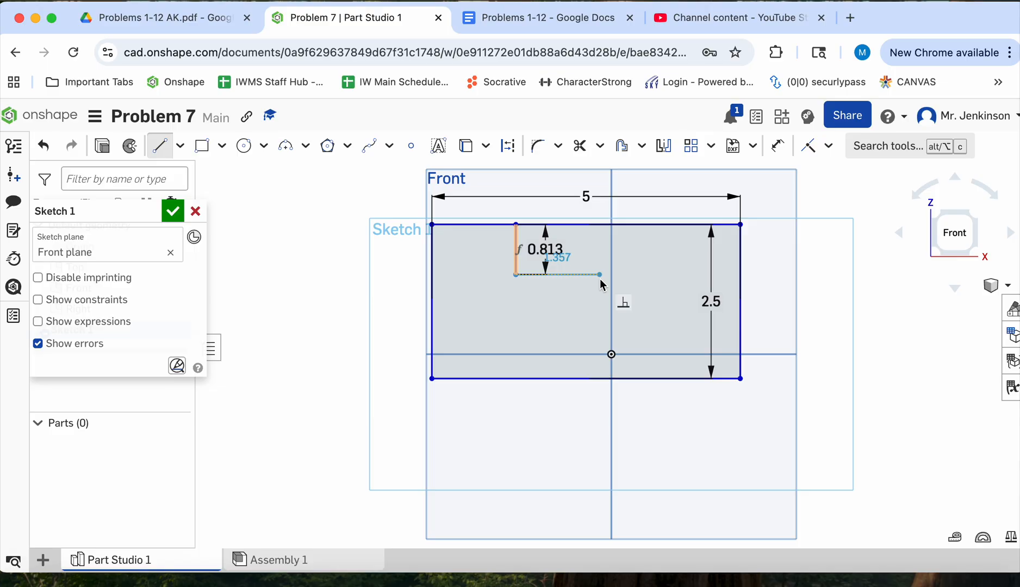
click(601, 279)
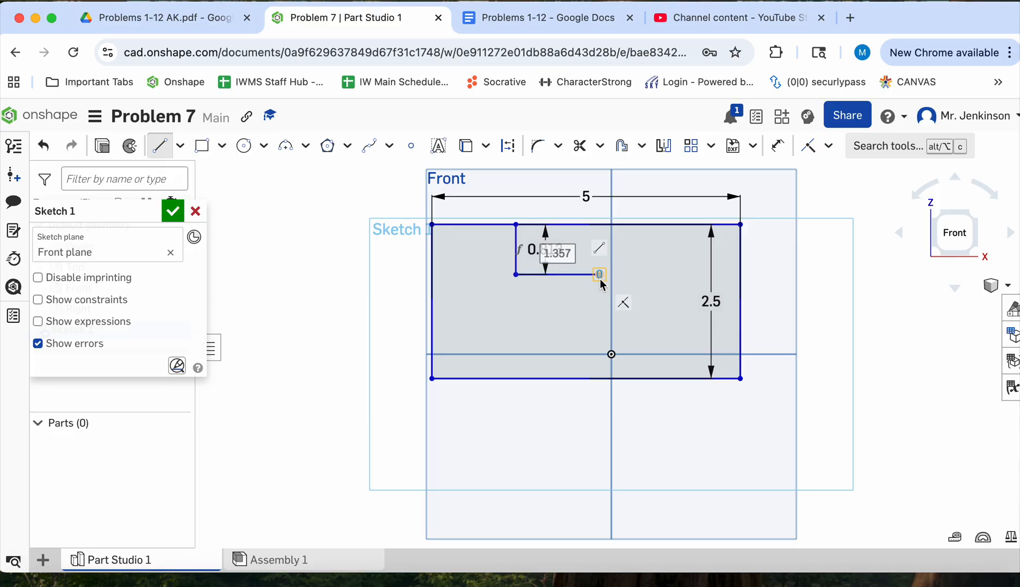
click(600, 325)
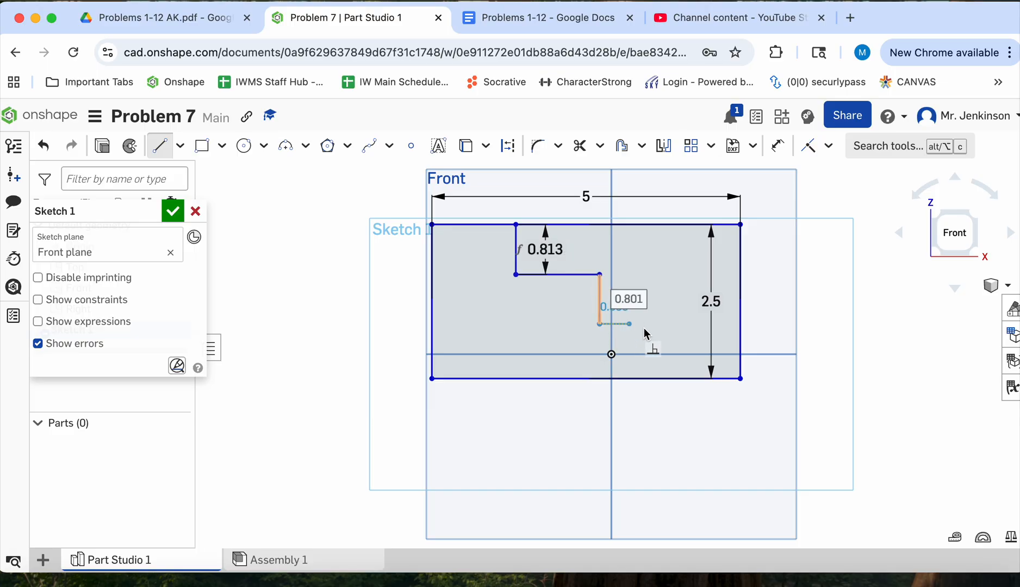
click(740, 325)
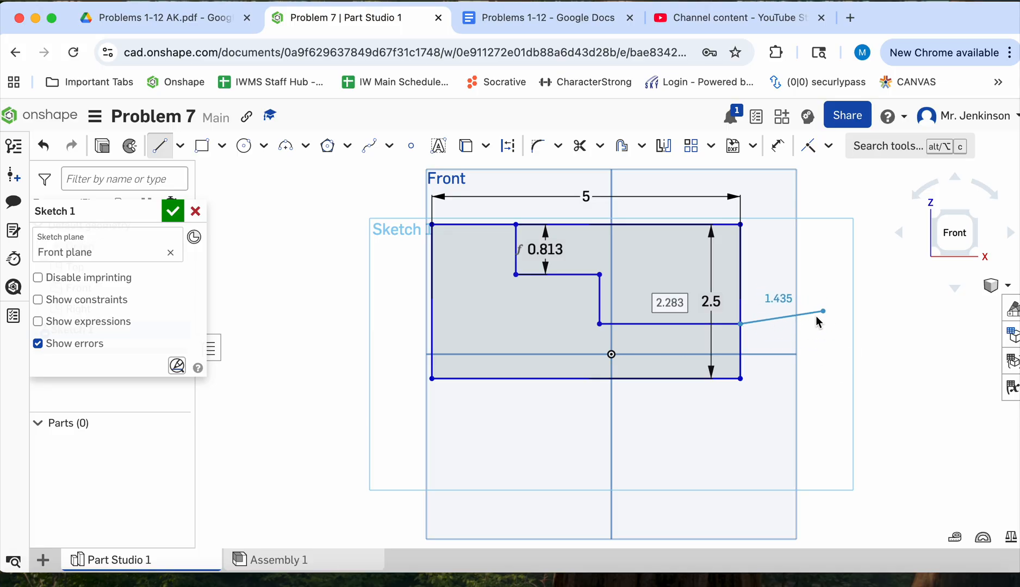
key(Escape)
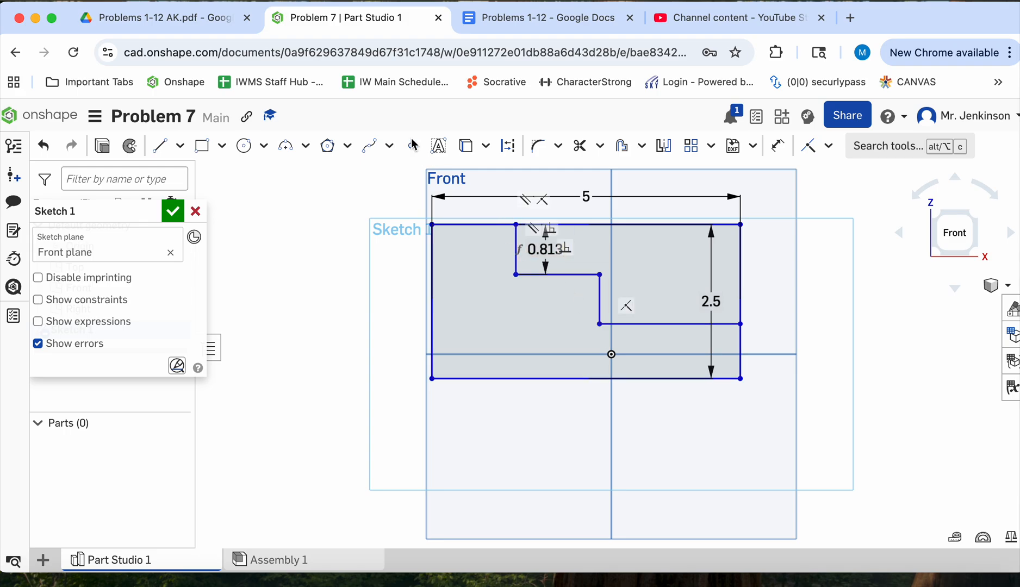
- Check the Problem 7 reference drawing and dimension the bottom step's height above the rectangle's base as 13/16 in
click(193, 19)
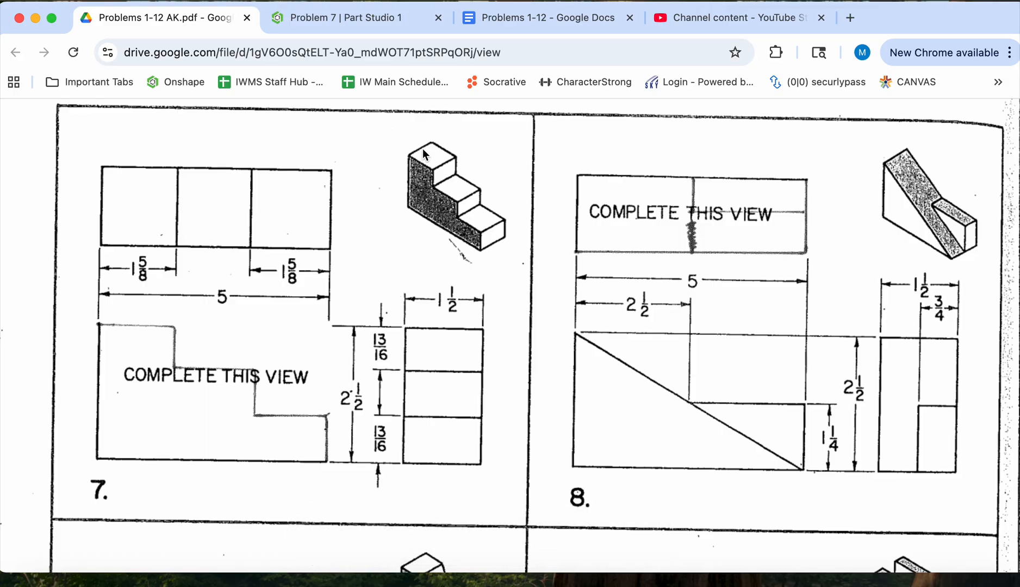
click(375, 18)
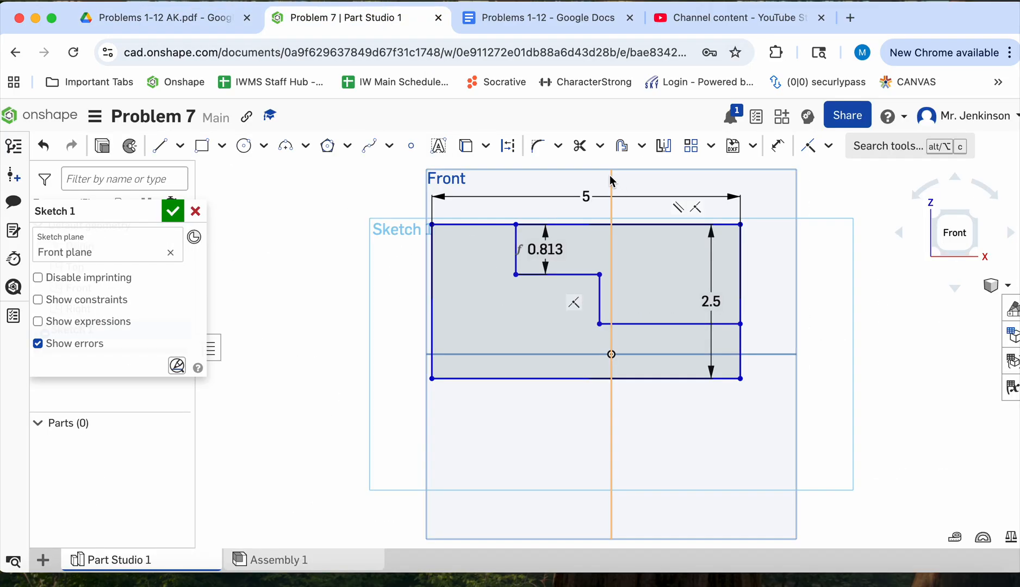
click(778, 146)
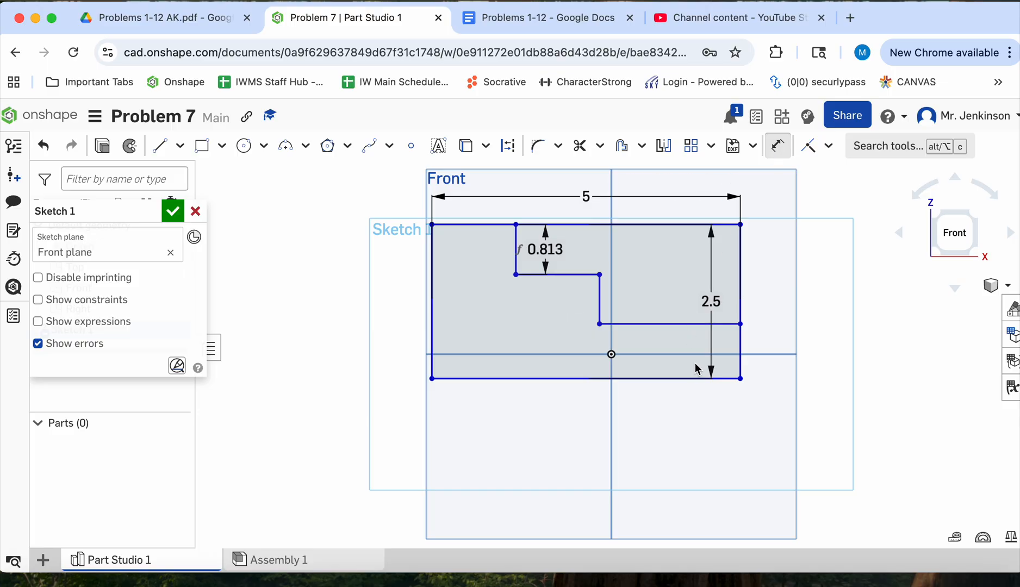
click(724, 324)
click(723, 379)
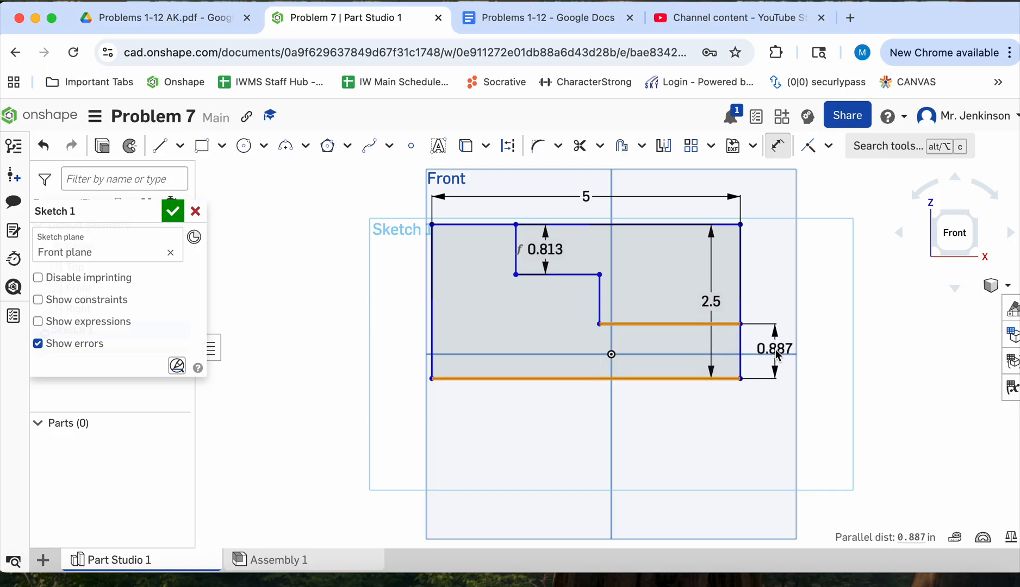
click(776, 348)
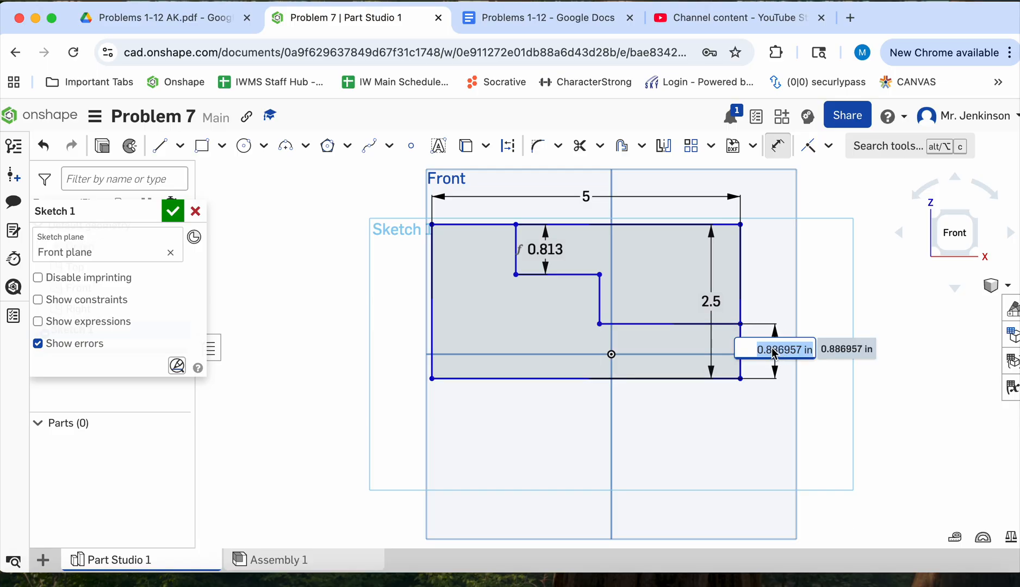
text(13/16)
key(Return)
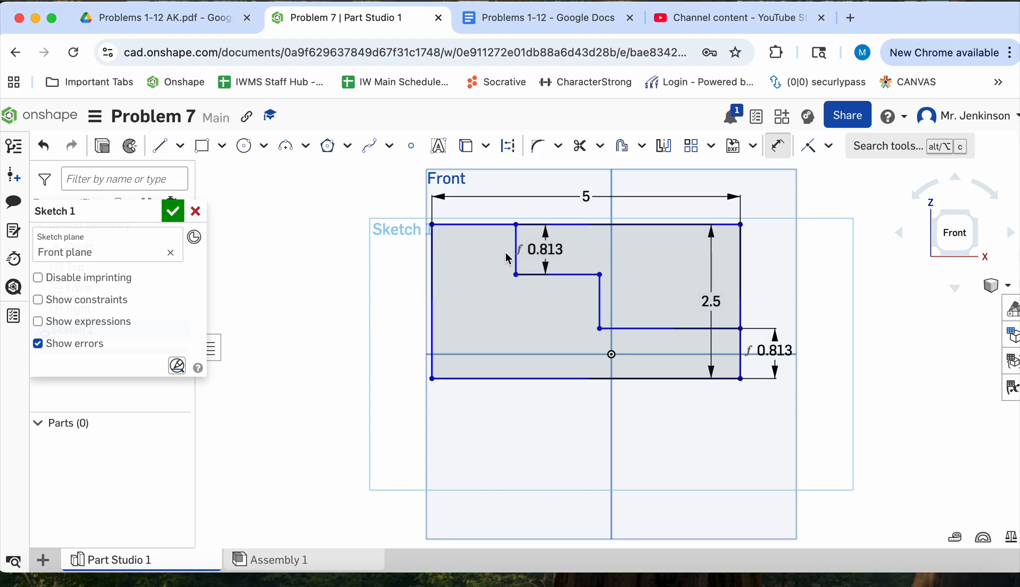
- Place a width dimension between the rectangle's left edge and the upper riser and try to enter 1 5/8
click(432, 239)
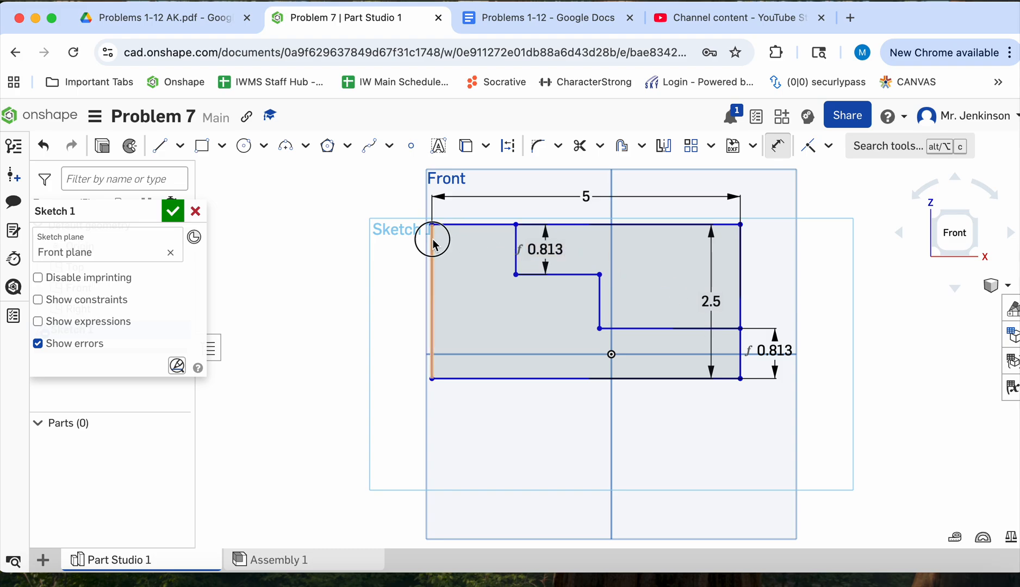
click(516, 249)
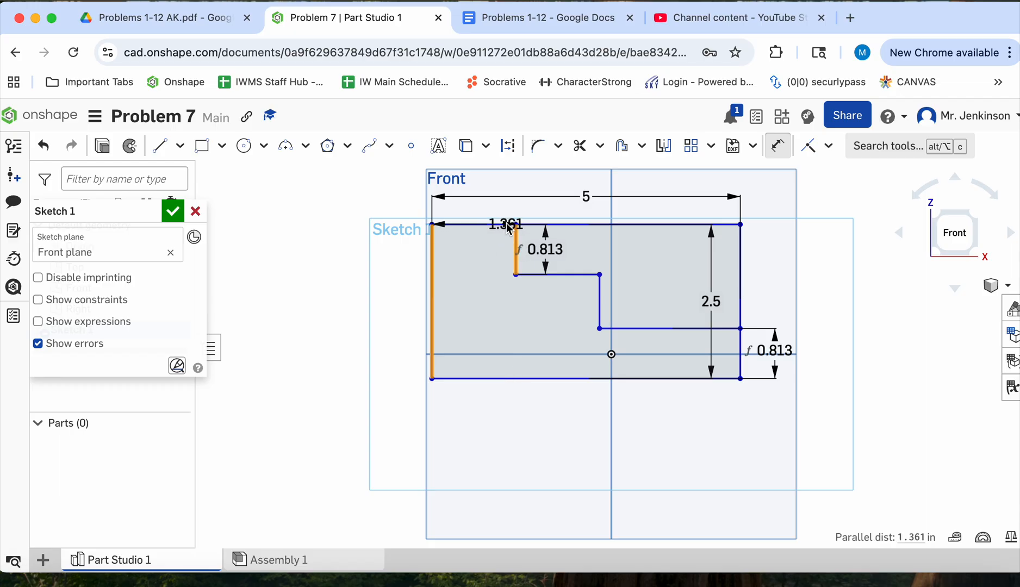
click(479, 211)
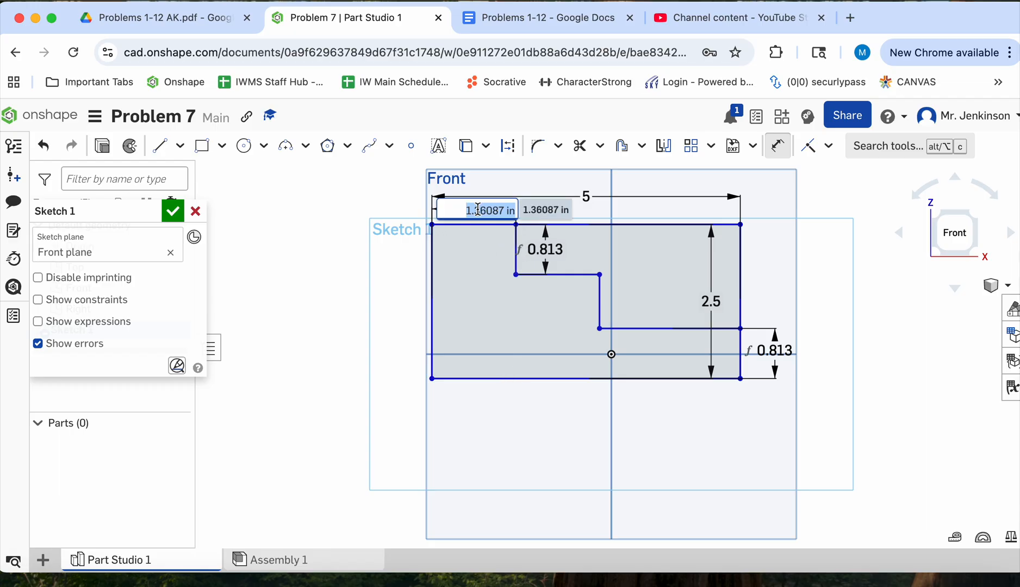
text(1)
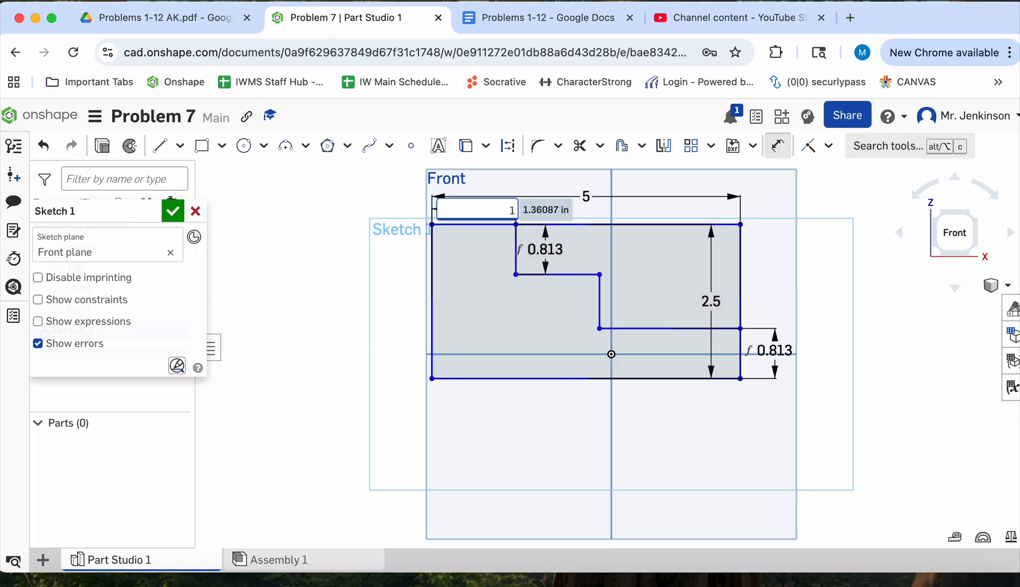
text( 5/8)
key(Return)
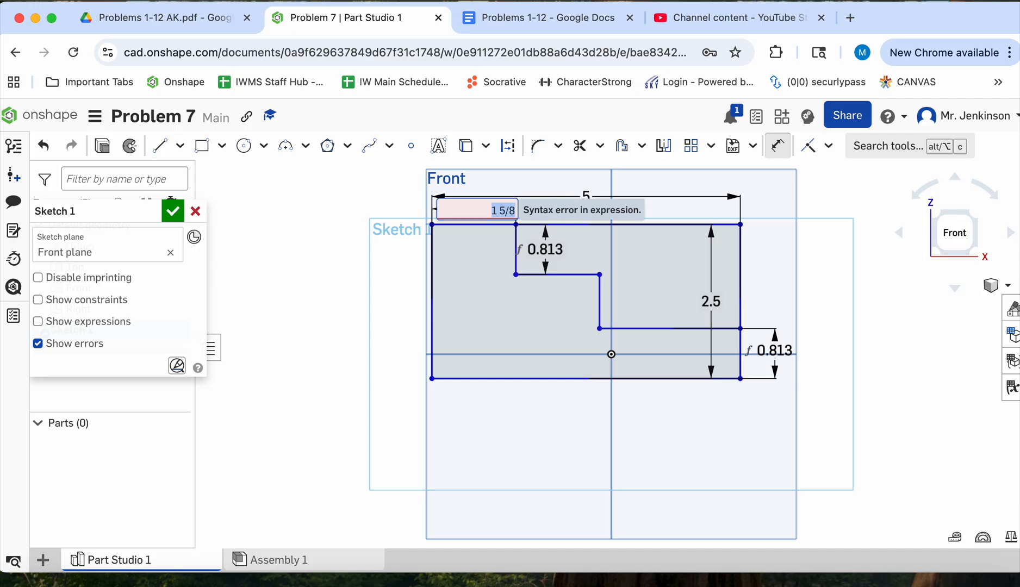
- Correct the top step's width dimension to 1.625 in
click(505, 210)
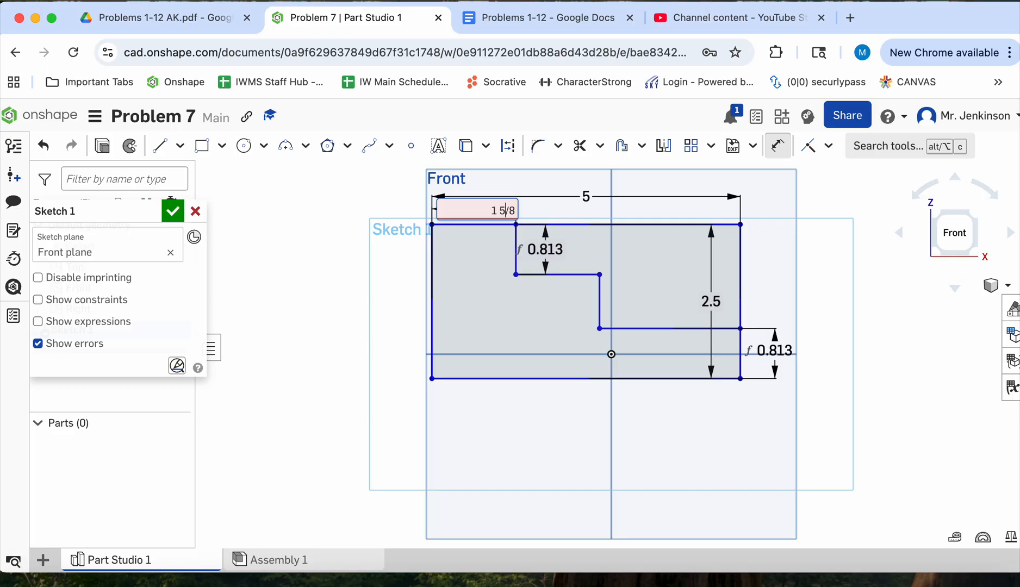
click(515, 211)
key(BackSpace)
key(BackSpace)
key(BackSpace)
key(BackSpace)
text(.625)
key(Return)
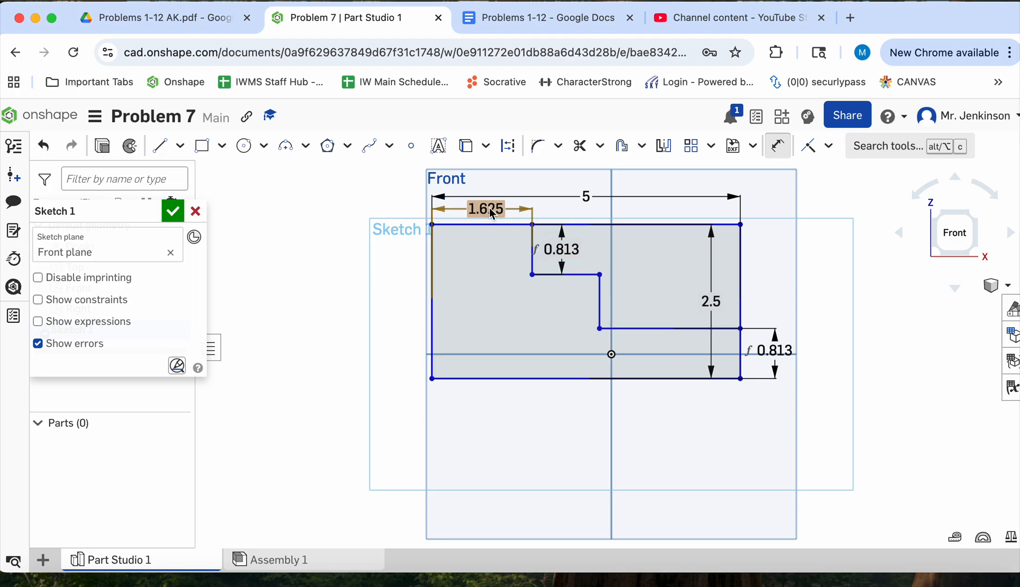
- Dimension the bottom tread's length as 1.625 in
click(659, 329)
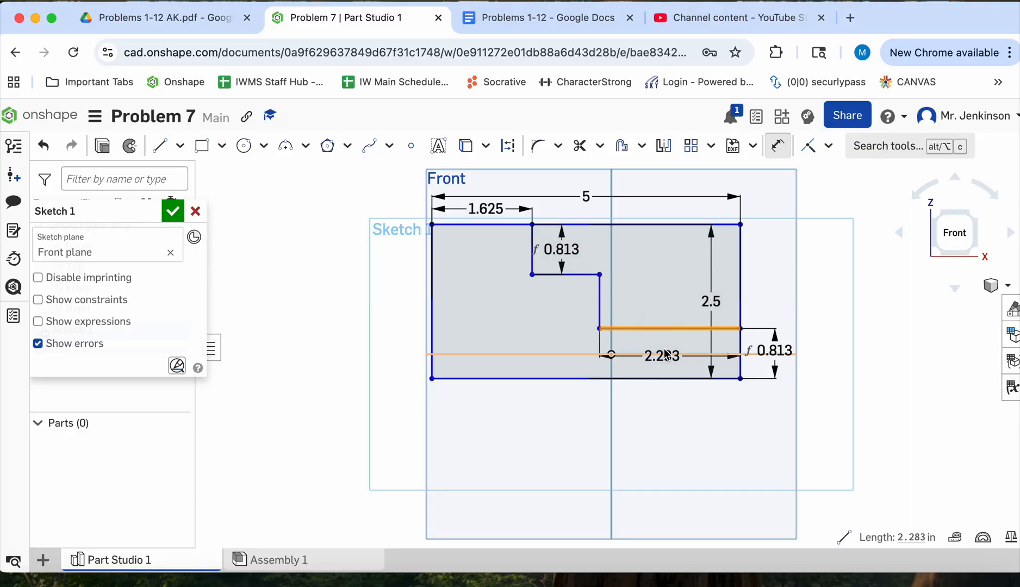
click(671, 308)
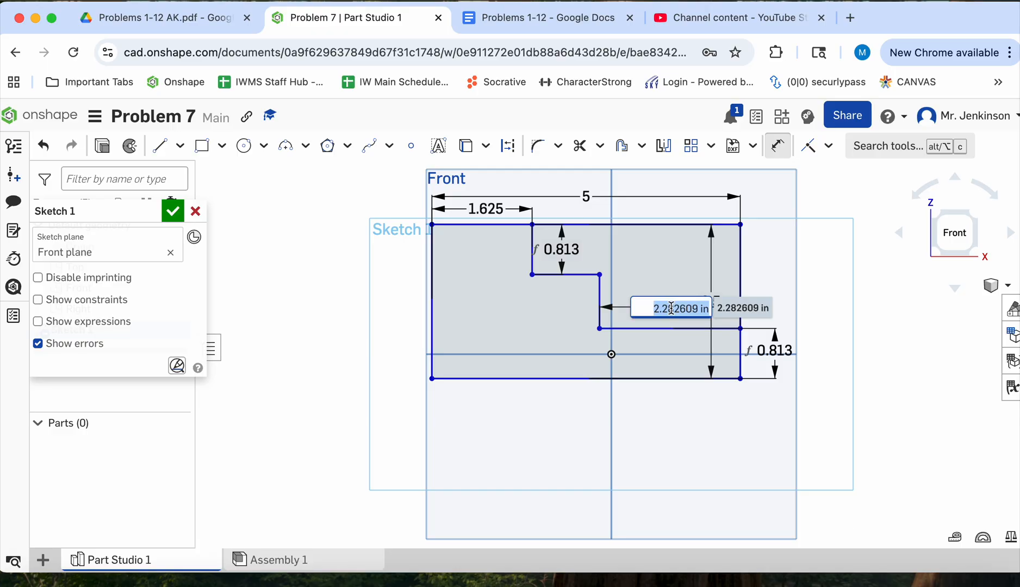
text(1.625)
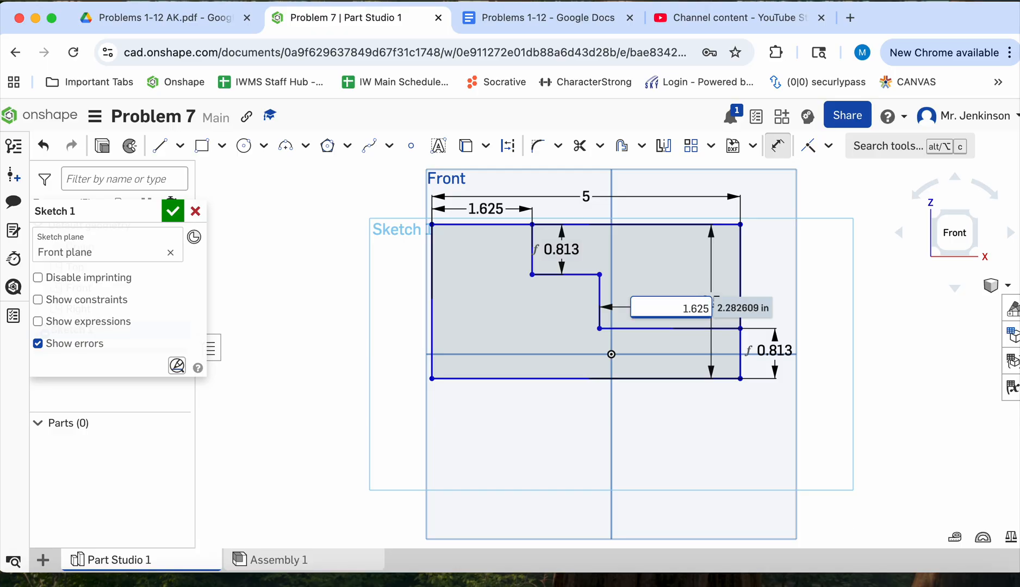
key(Return)
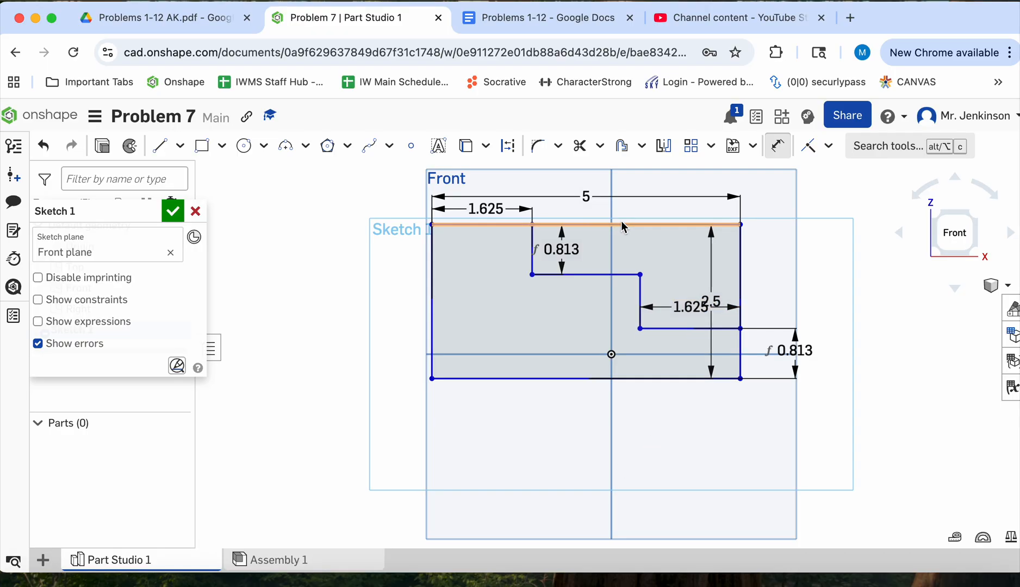
- Trim the rectangle's excess top and right edges outside the stair profile and finish the sketch
click(580, 146)
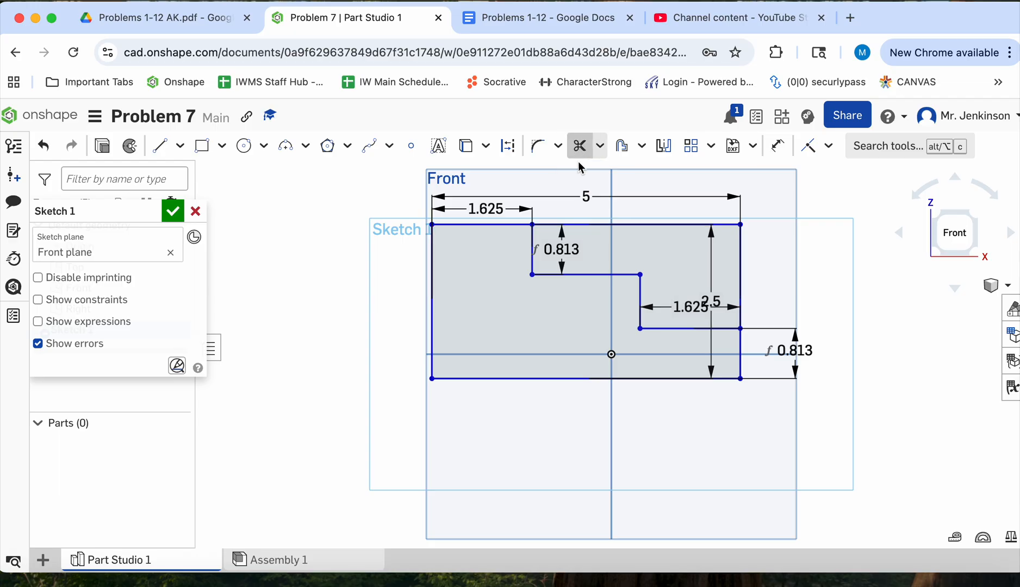
click(611, 229)
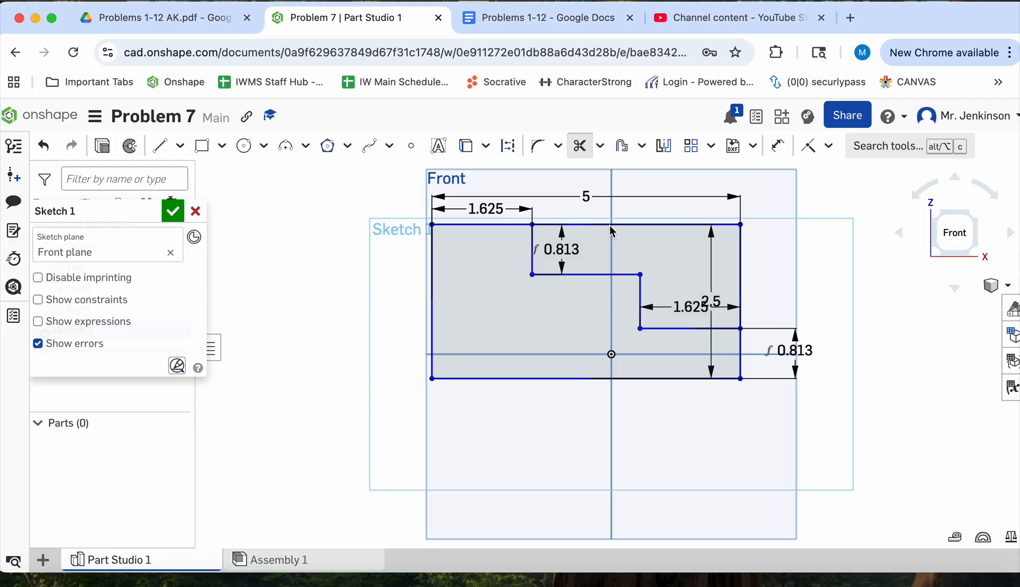
click(741, 281)
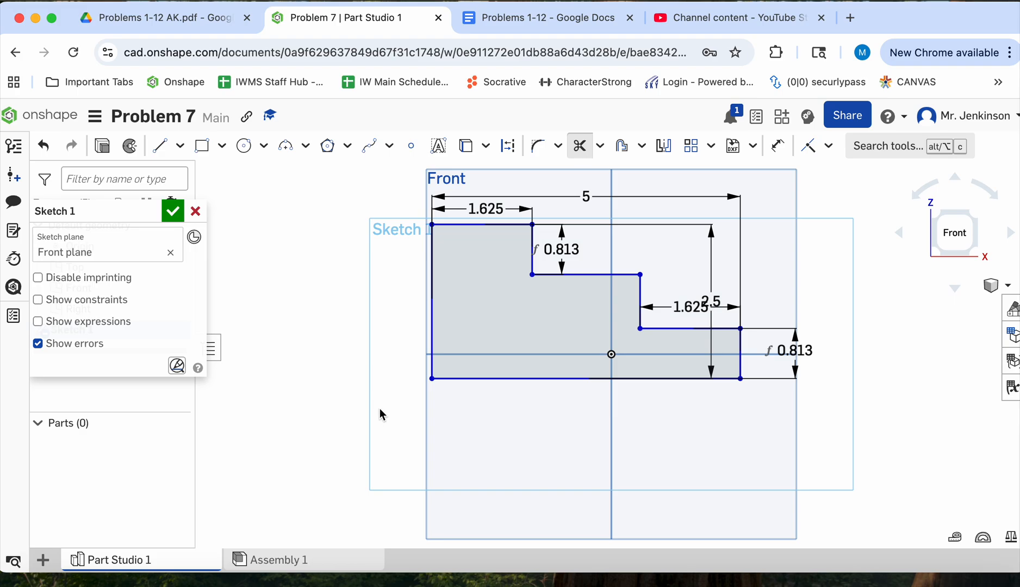
click(172, 213)
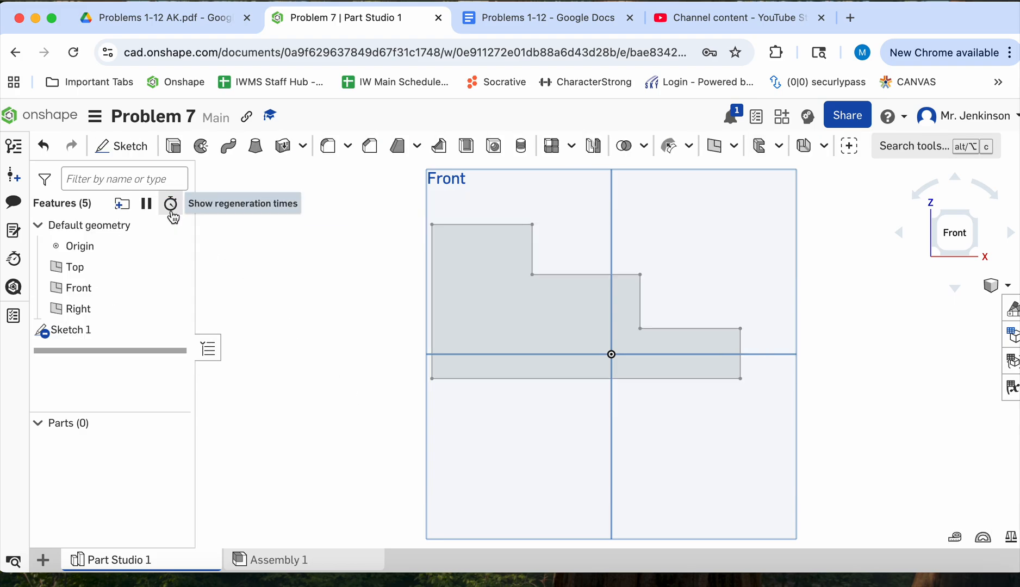
- Extrude the stair profile as a new solid with a blind depth of 1.5 in
click(976, 218)
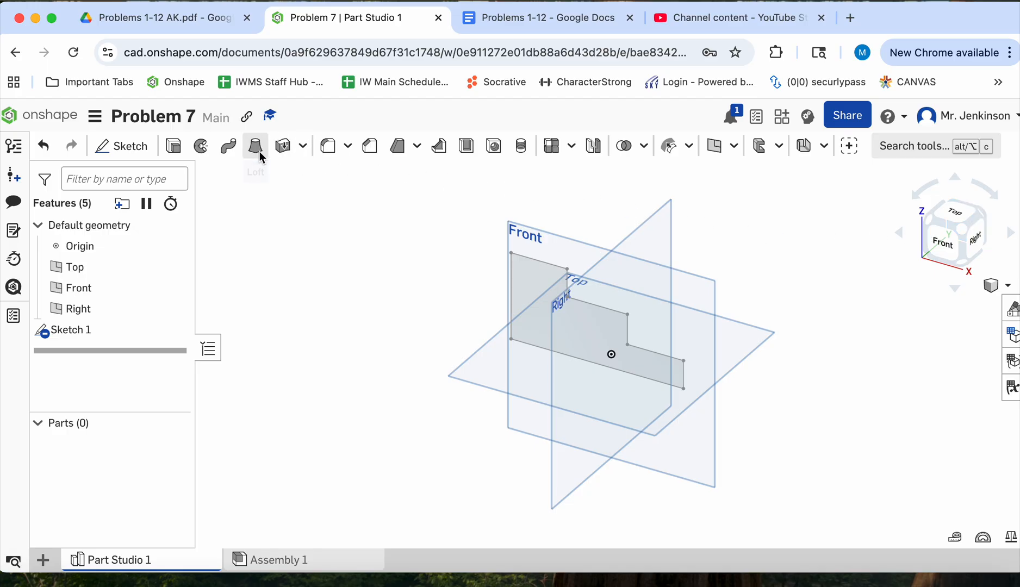
click(174, 146)
click(546, 287)
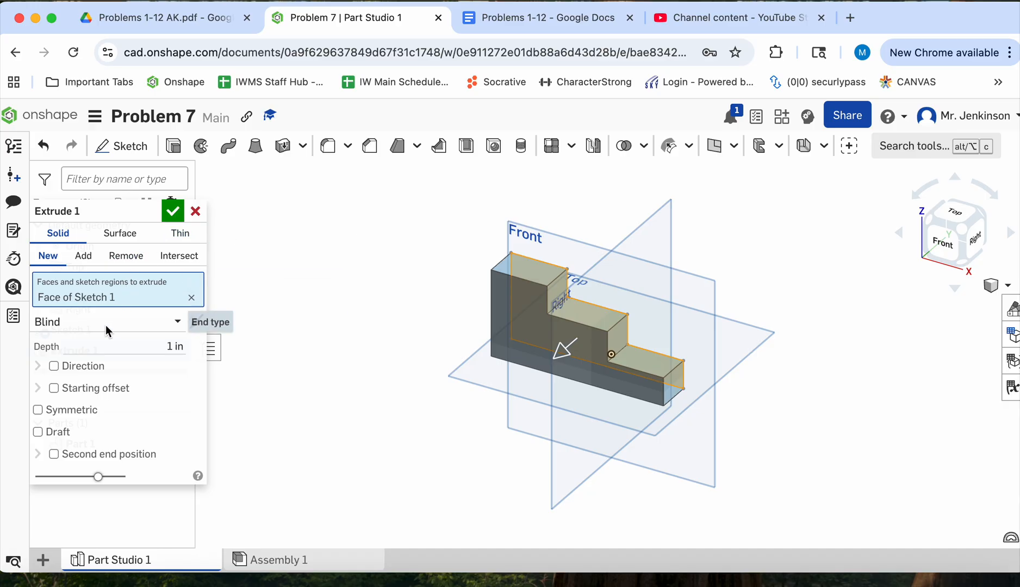
click(175, 347)
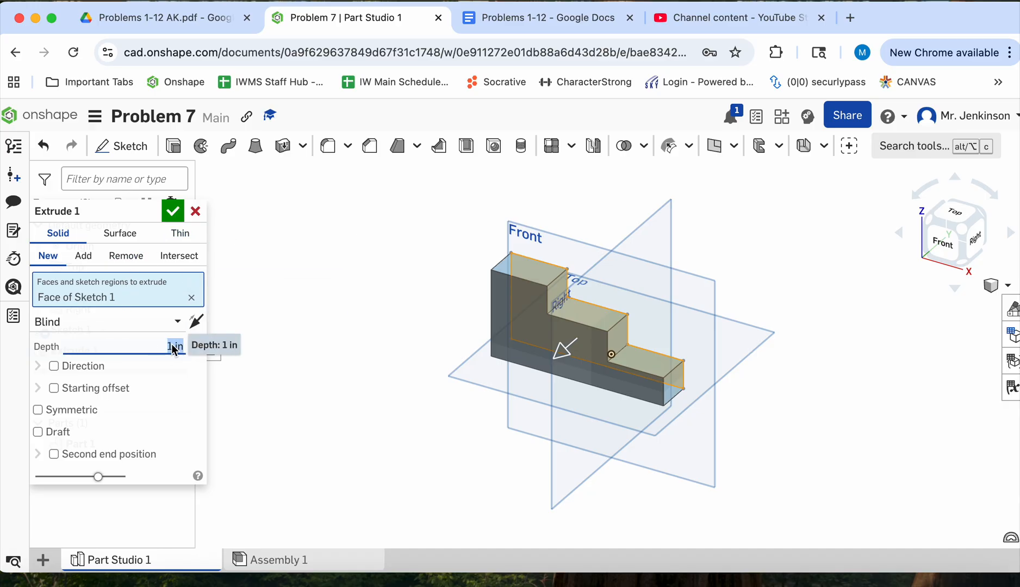
text(1.5)
key(Return)
click(169, 213)
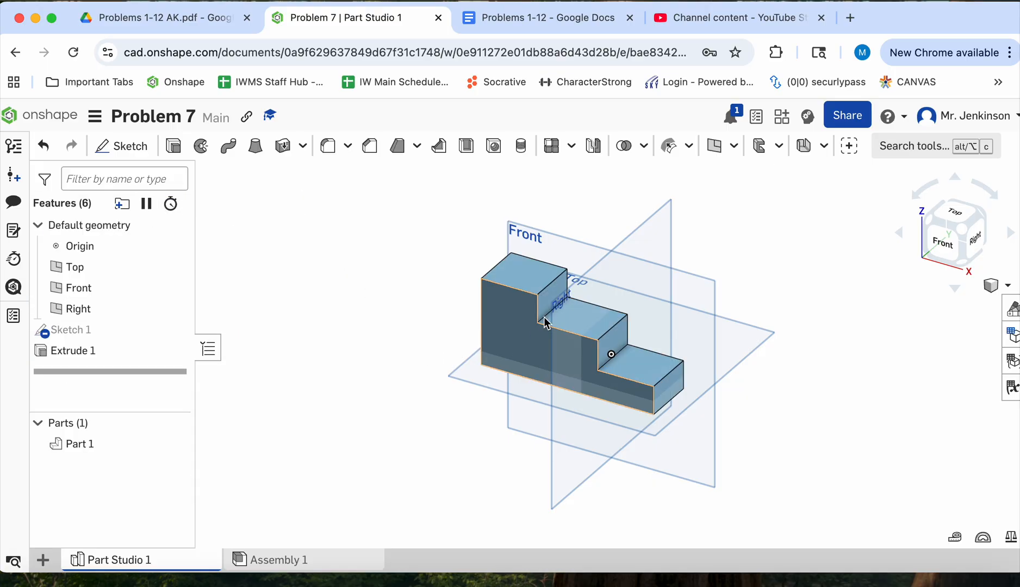
- Hide all the reference planes and show the stair block in a fitted isometric view
right_click(670, 209)
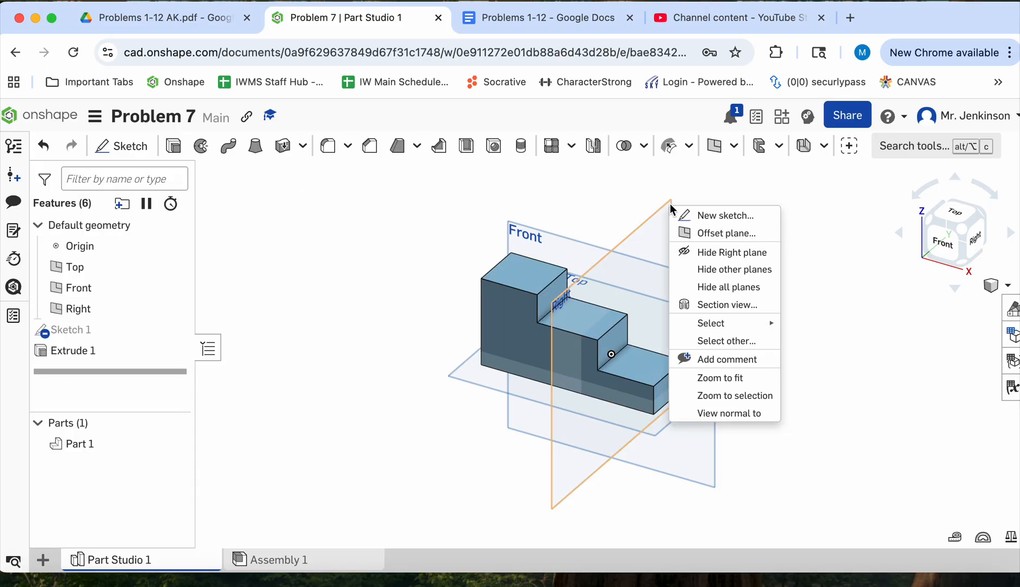
click(714, 287)
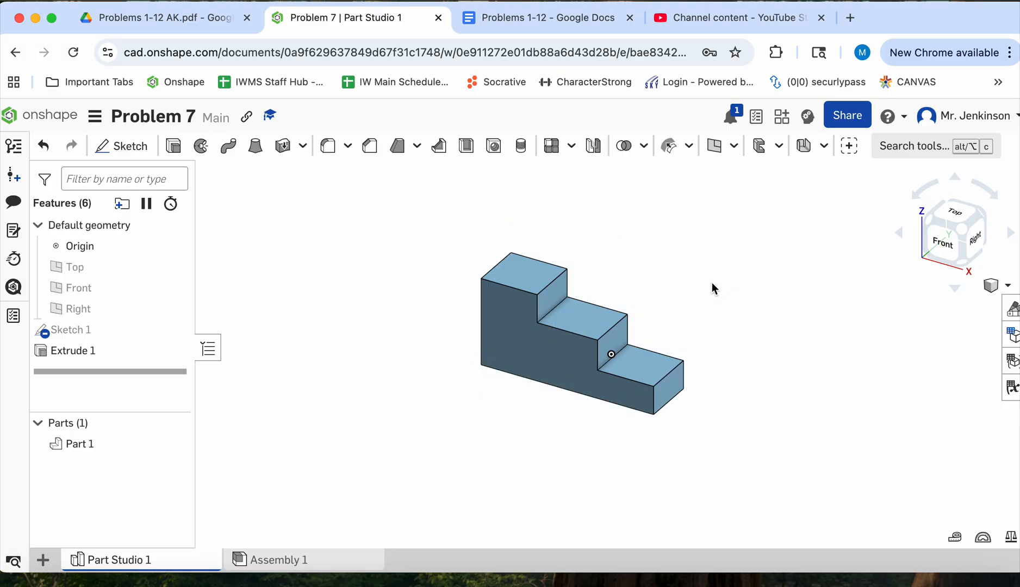
click(961, 233)
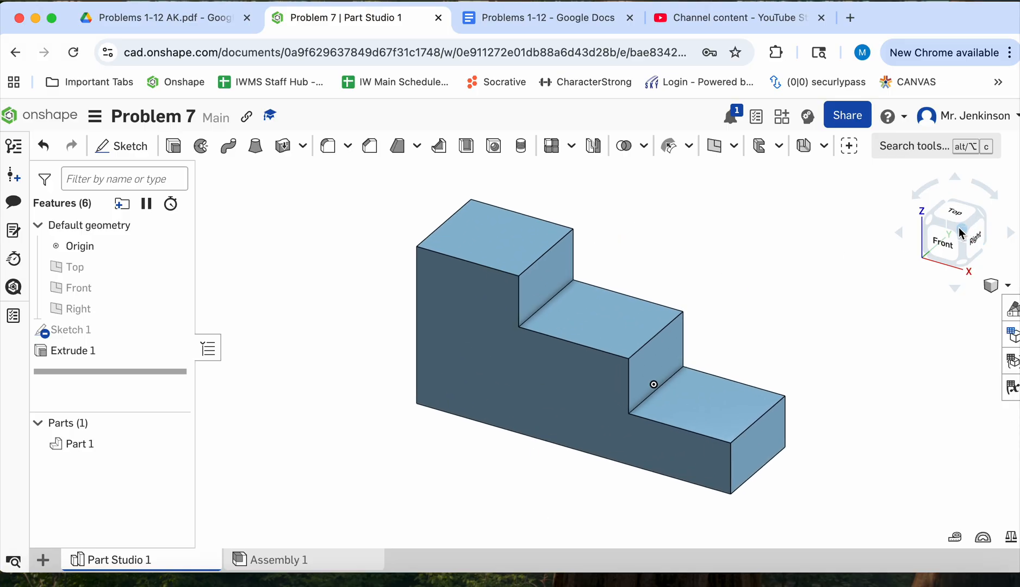